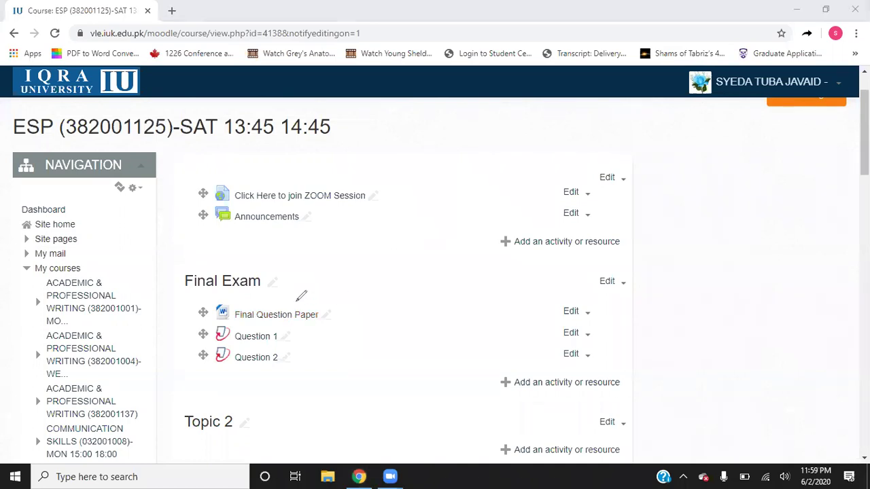
Highlight the Final Exam section, Final Question Paper and Question 1/2 items with pen marks, then clear them.
mouse_move(378, 265)
mouse_down()
mouse_move(203, 216)
mouse_move(196, 417)
mouse_move(359, 340)
mouse_move(382, 237)
mouse_up()
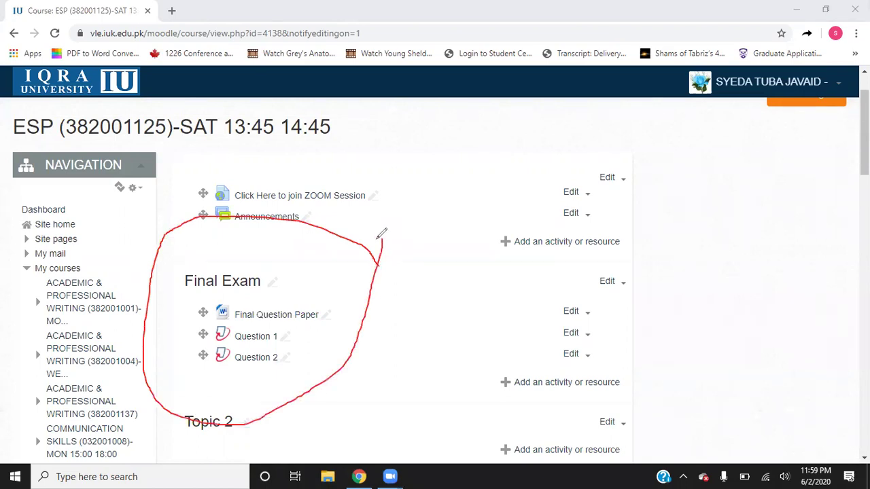
drag(195, 293, 258, 294)
drag(237, 321, 318, 320)
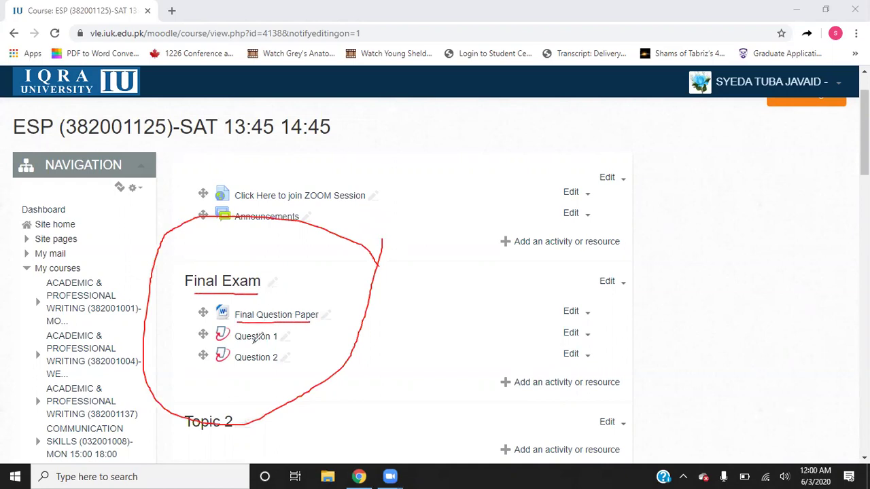
drag(234, 344, 287, 343)
drag(234, 367, 274, 368)
click(602, 82)
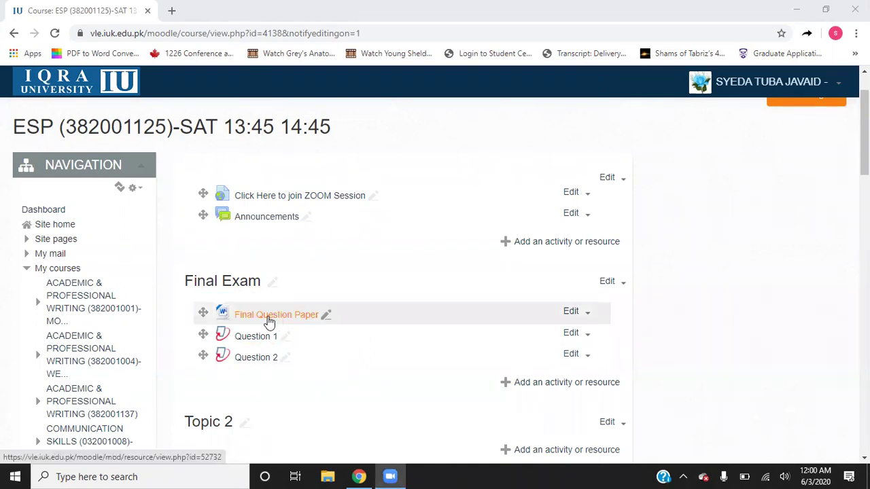
Download Question Paper Template (2).docx from Moodle and open it in Word with editing enabled.
click(270, 322)
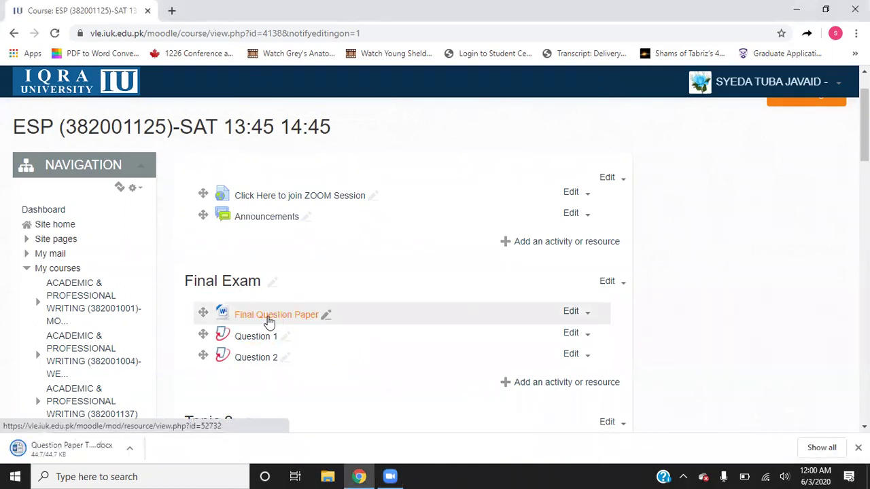
click(64, 454)
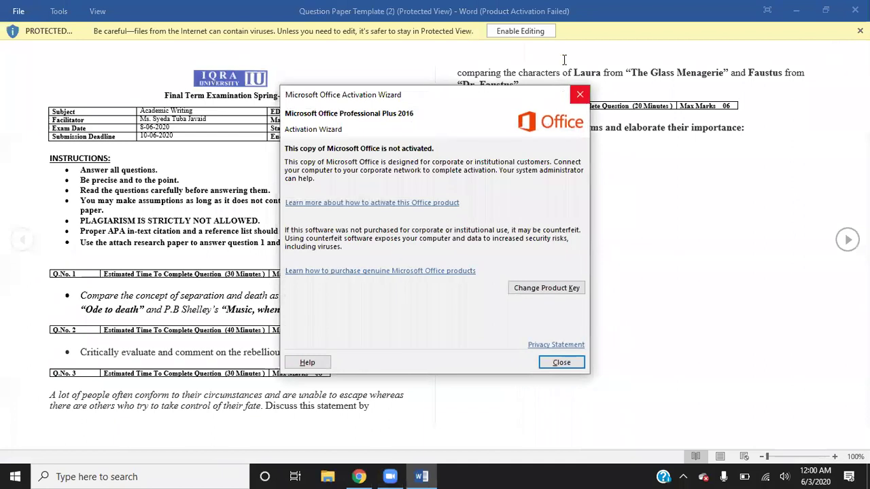
click(541, 31)
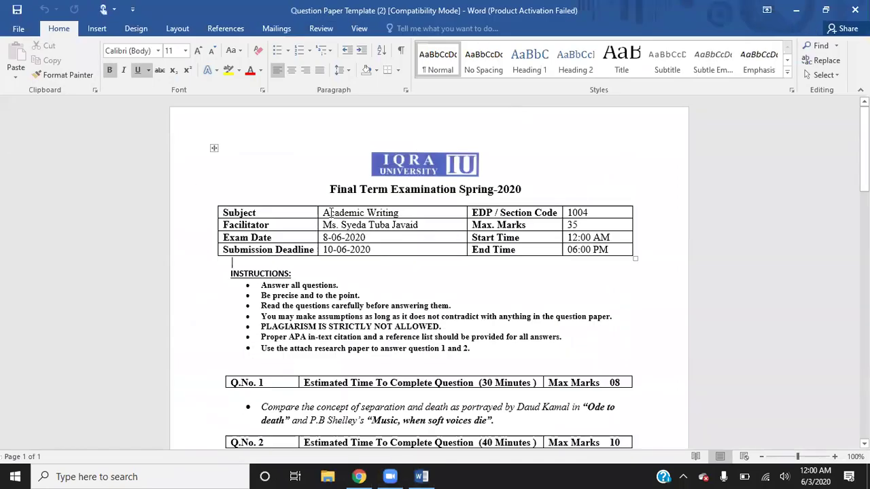
drag(369, 209, 401, 212)
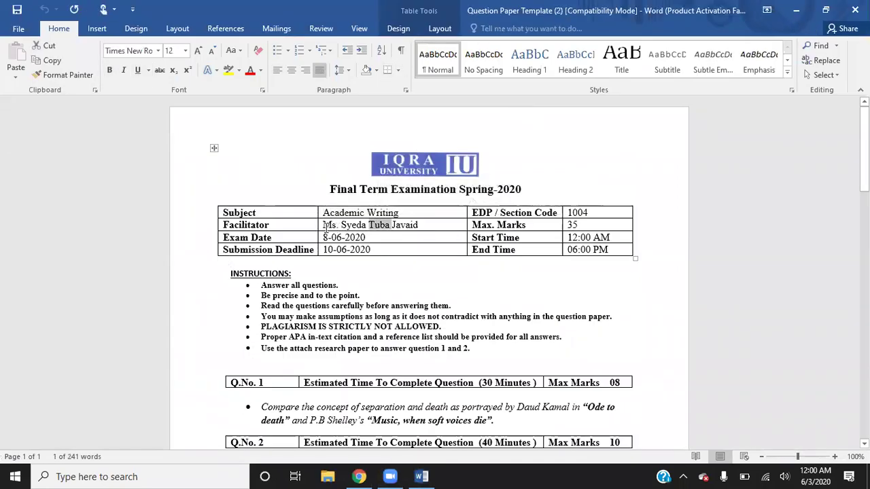
double_click(330, 225)
drag(329, 225, 392, 227)
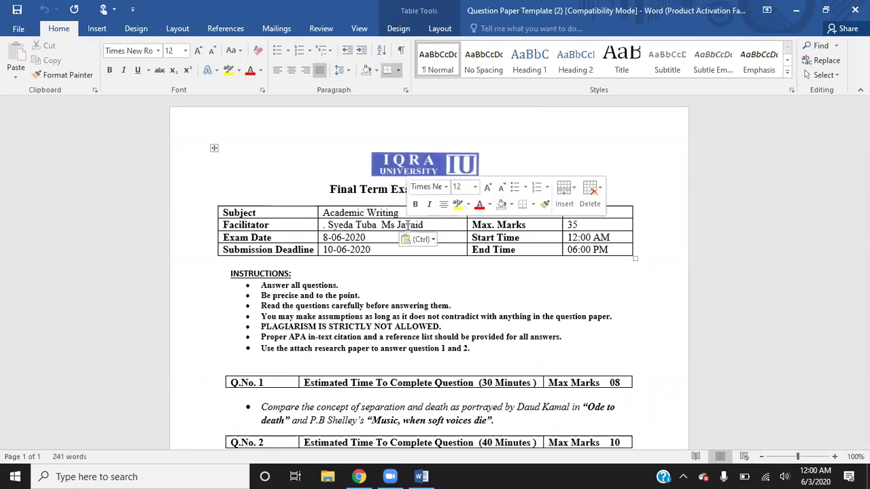
click(44, 9)
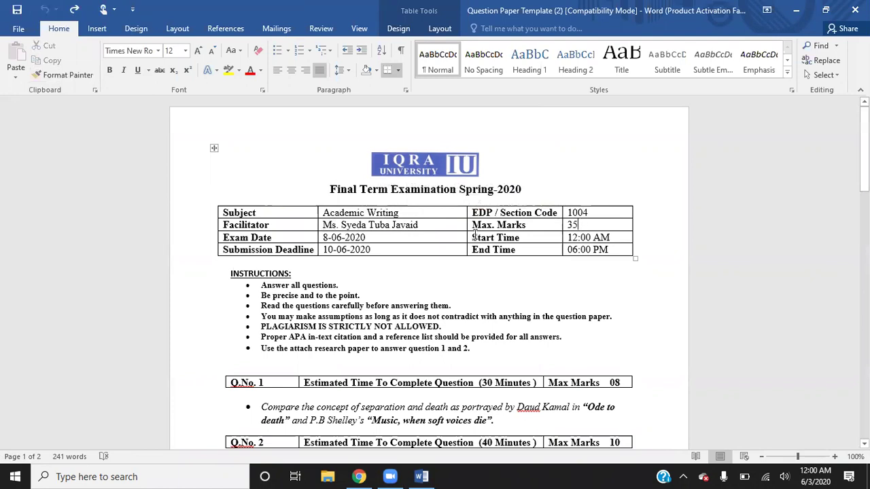
drag(324, 237, 366, 237)
click(366, 237)
drag(569, 237, 606, 245)
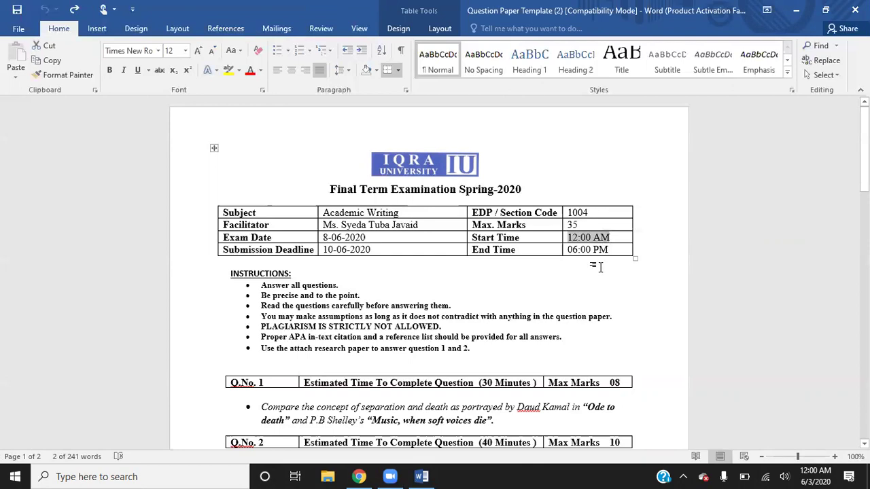
click(600, 267)
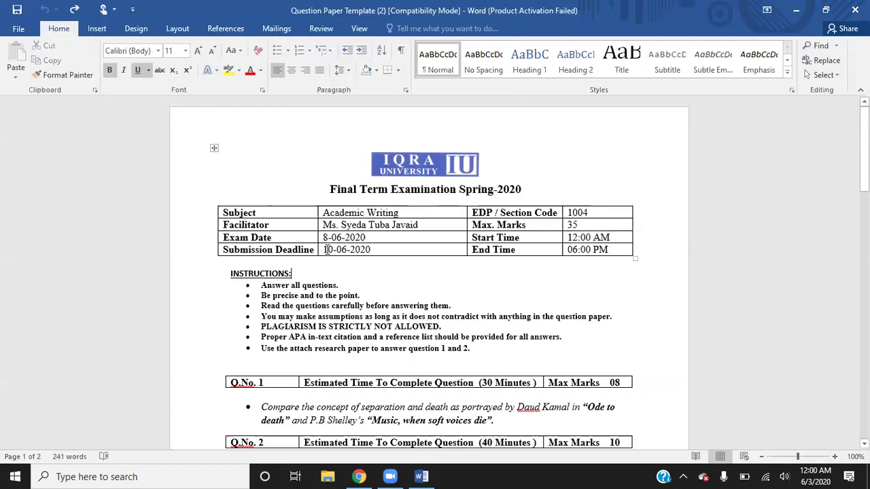
drag(328, 250, 347, 250)
double_click(585, 250)
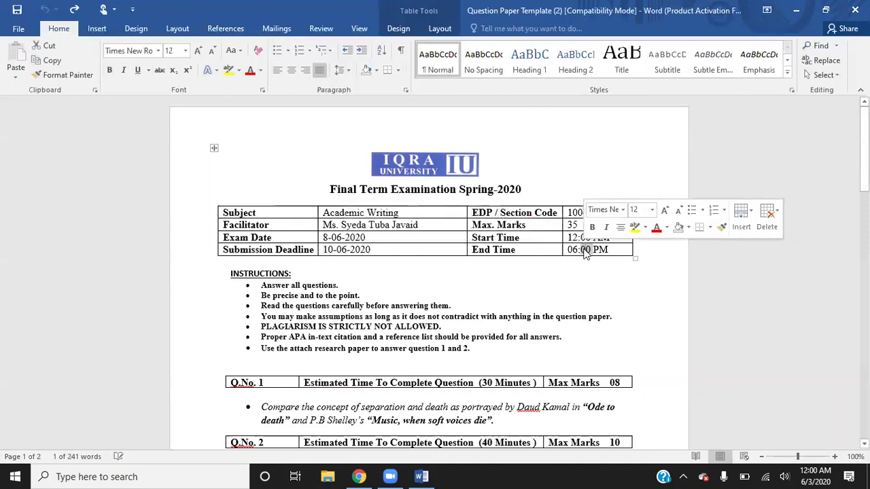
click(582, 284)
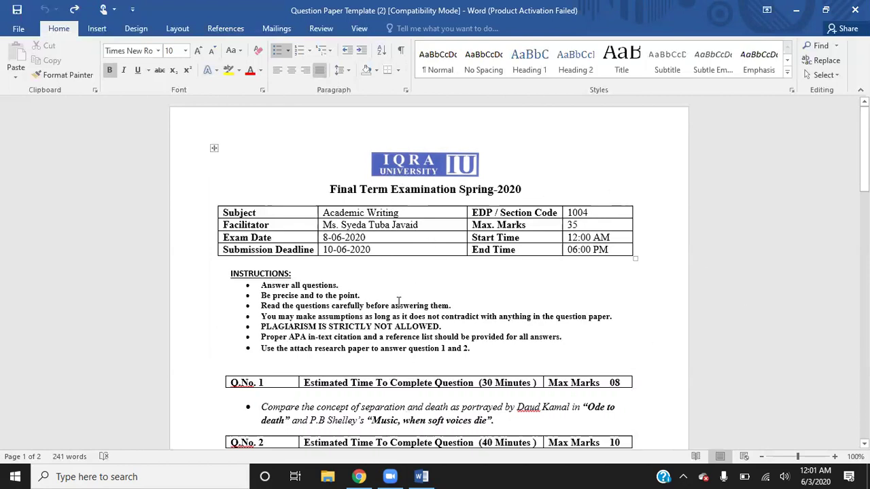
scroll(399, 302, down, 1)
scroll(399, 302, down, 1)
drag(261, 224, 329, 224)
click(328, 223)
drag(272, 234, 358, 233)
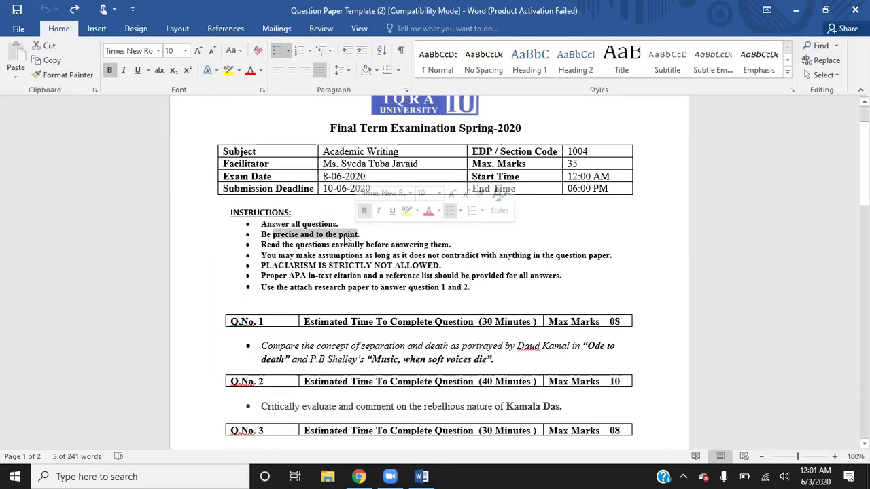
drag(263, 243, 455, 243)
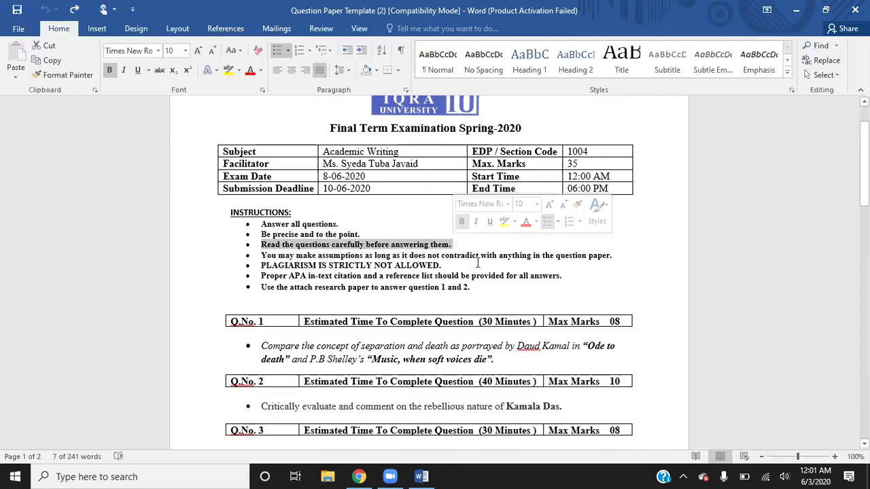
scroll(469, 261, down, 1)
click(466, 251)
drag(261, 226, 612, 227)
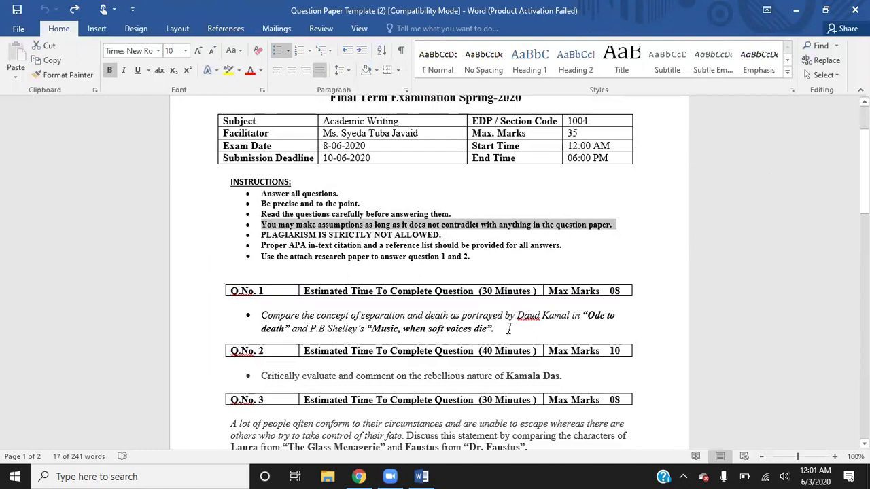
click(499, 329)
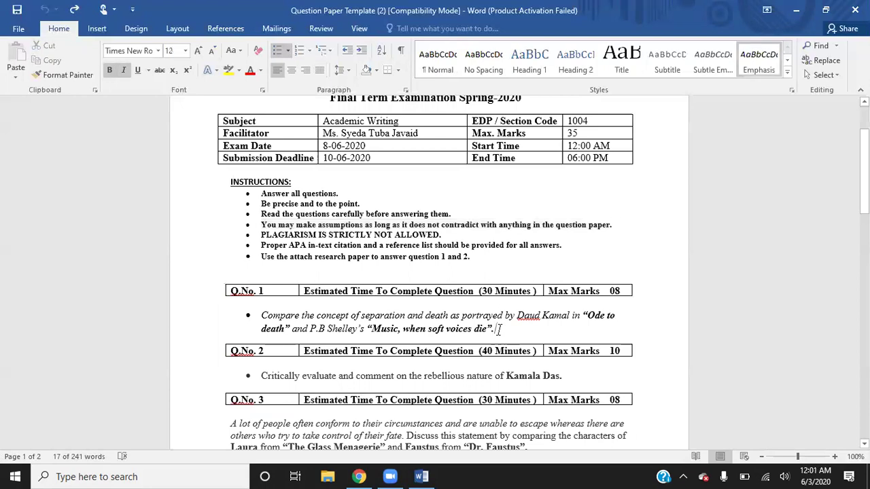
scroll(499, 329, down, 1)
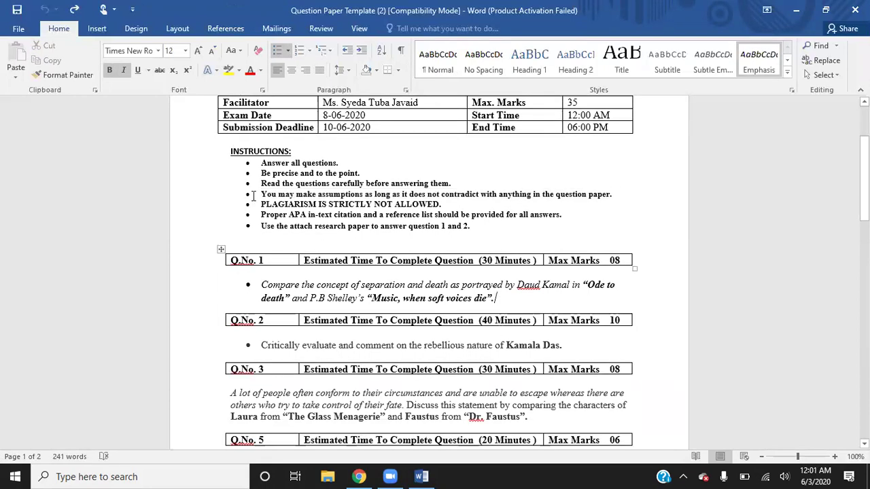
drag(262, 204, 445, 206)
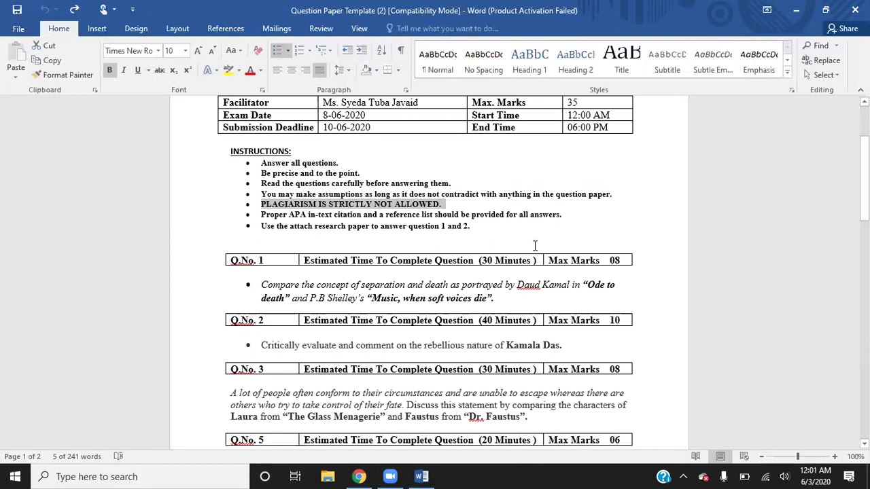
mouse_move(260, 215)
mouse_down()
mouse_move(564, 226)
mouse_move(570, 218)
mouse_move(271, 216)
mouse_up()
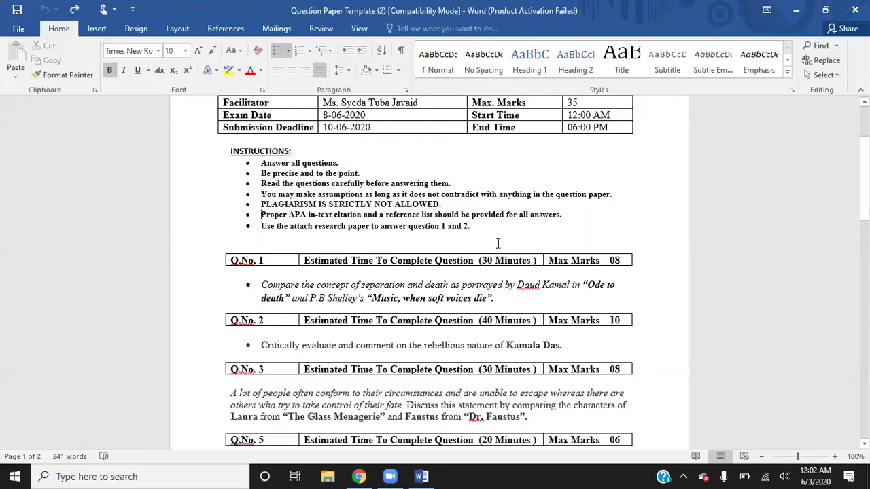
scroll(497, 244, down, 1)
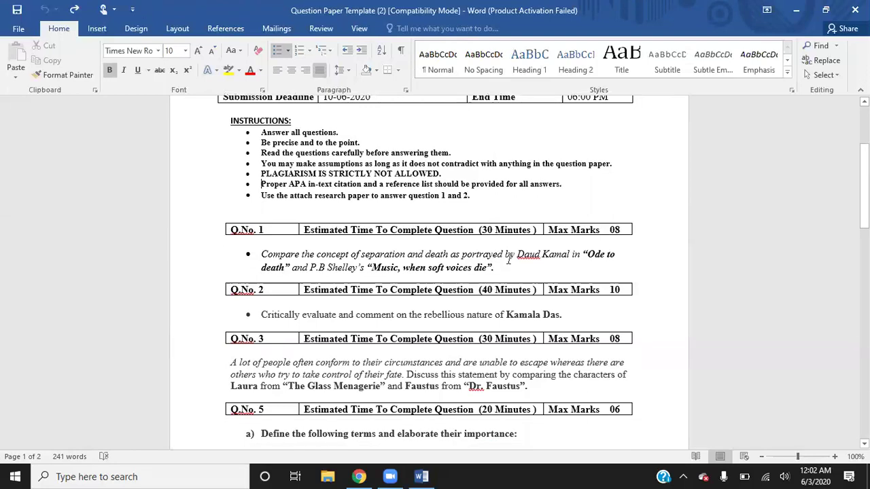
scroll(530, 270, down, 1)
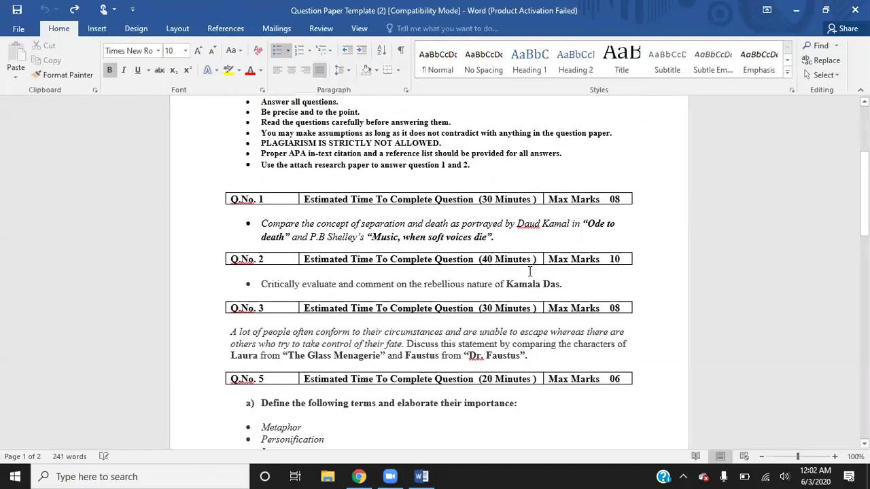
drag(298, 223, 351, 224)
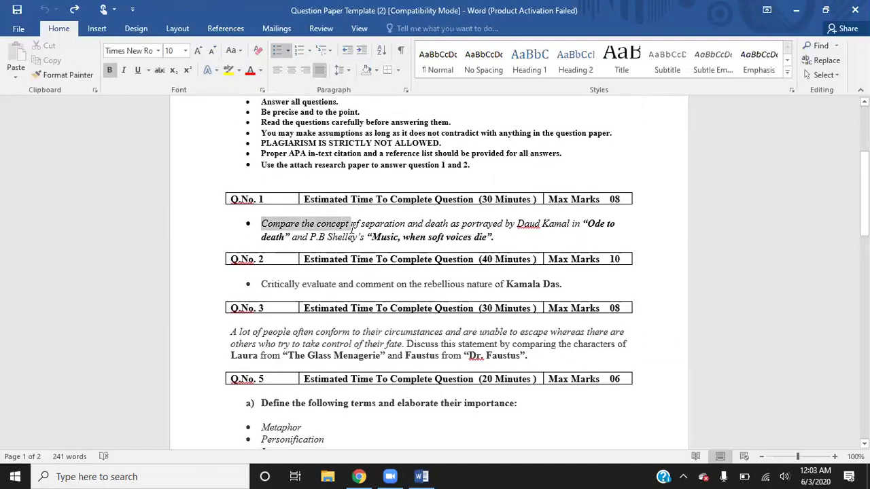
drag(268, 284, 338, 286)
scroll(476, 331, down, 1)
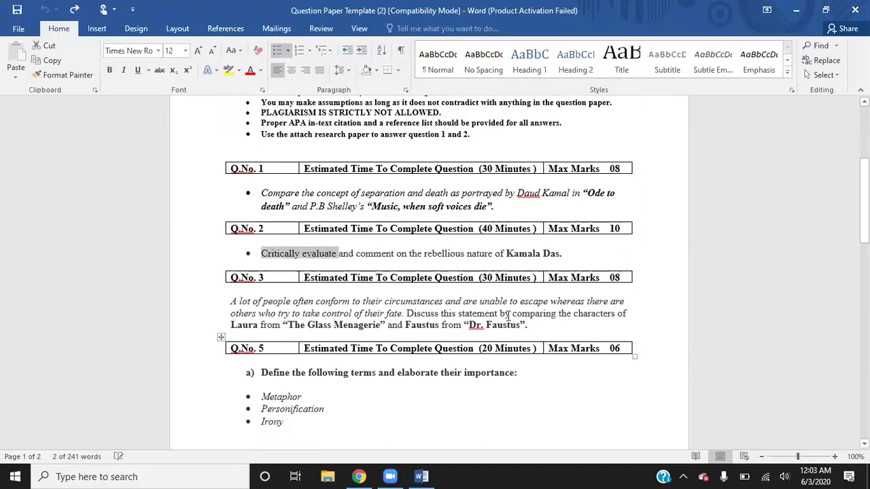
drag(232, 303, 540, 332)
drag(608, 278, 623, 279)
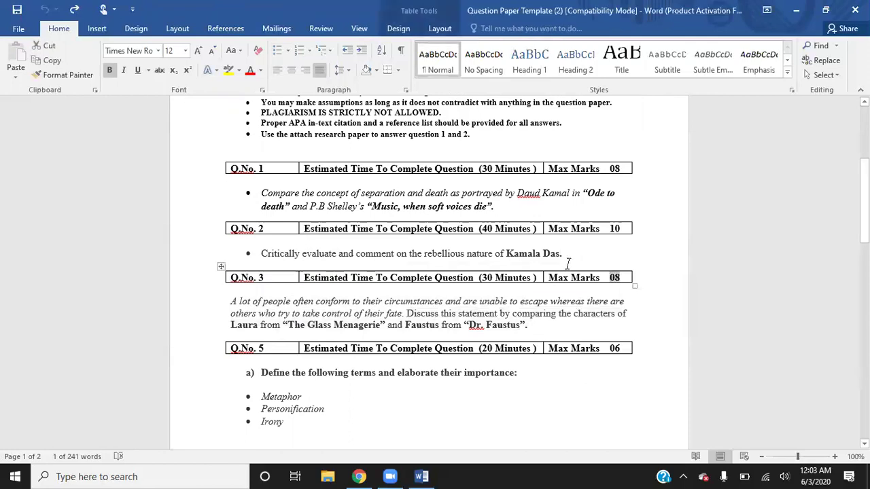
scroll(572, 394, down, 1)
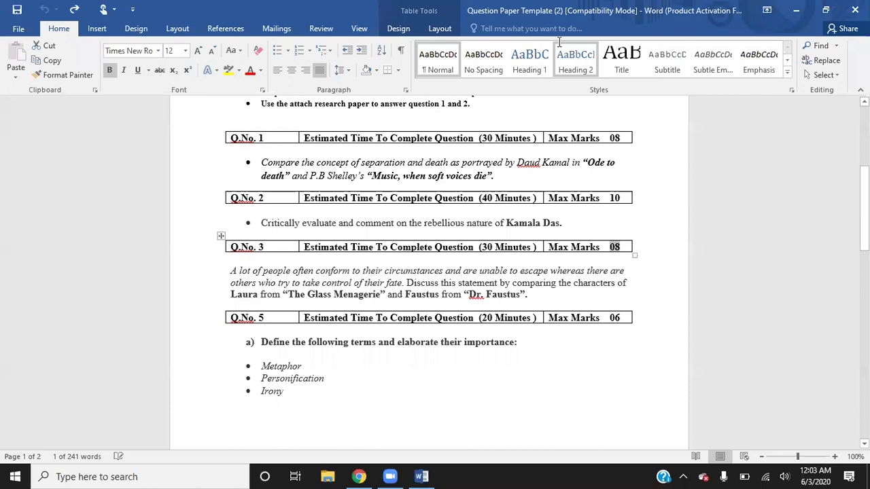
drag(248, 389, 410, 381)
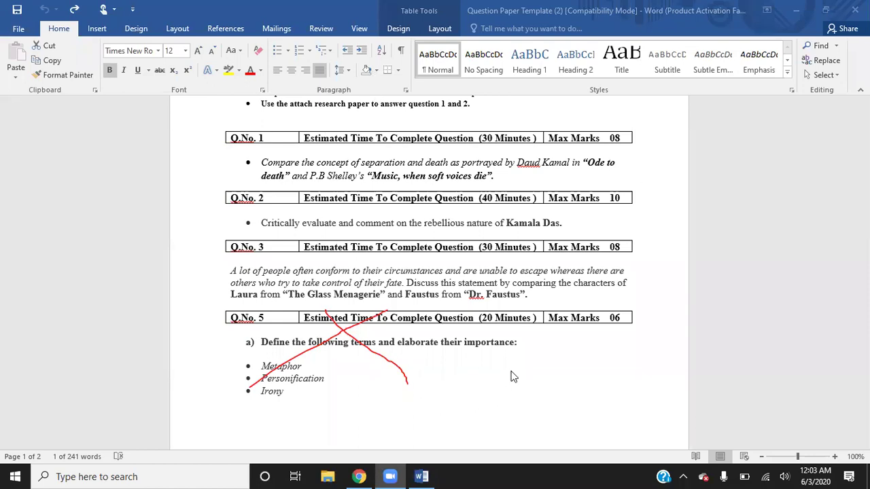
click(358, 476)
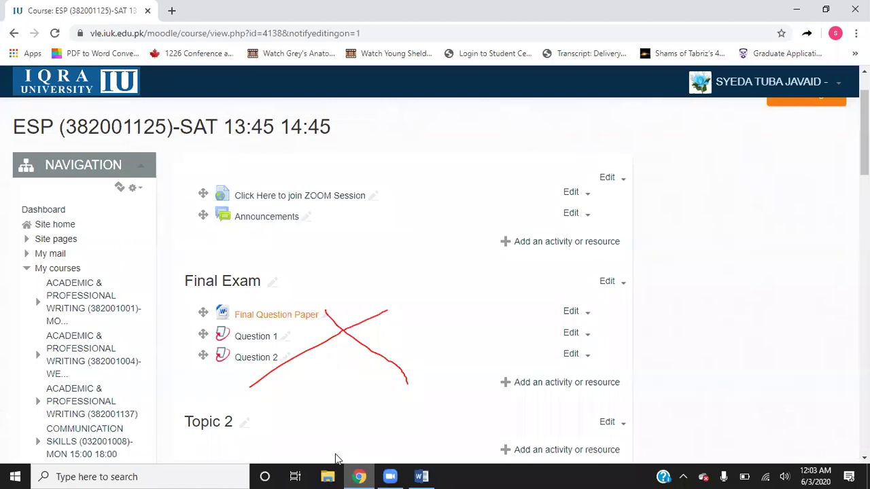
click(421, 477)
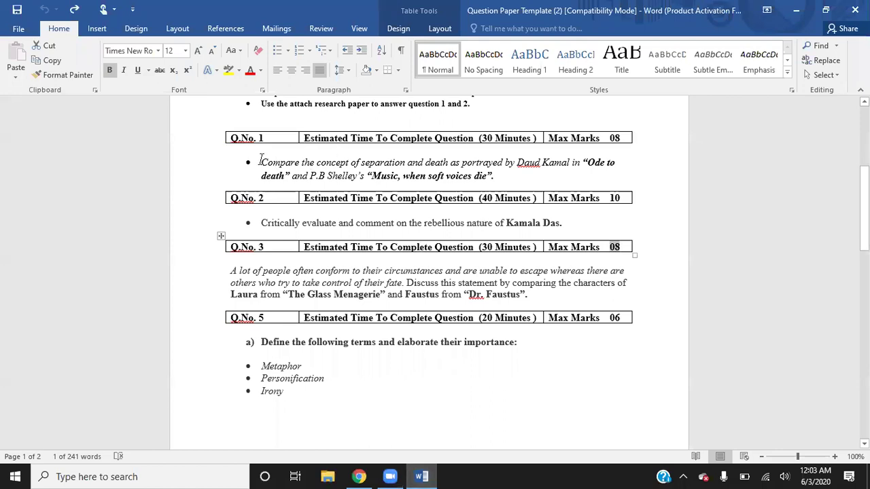
drag(262, 162, 496, 171)
click(229, 238)
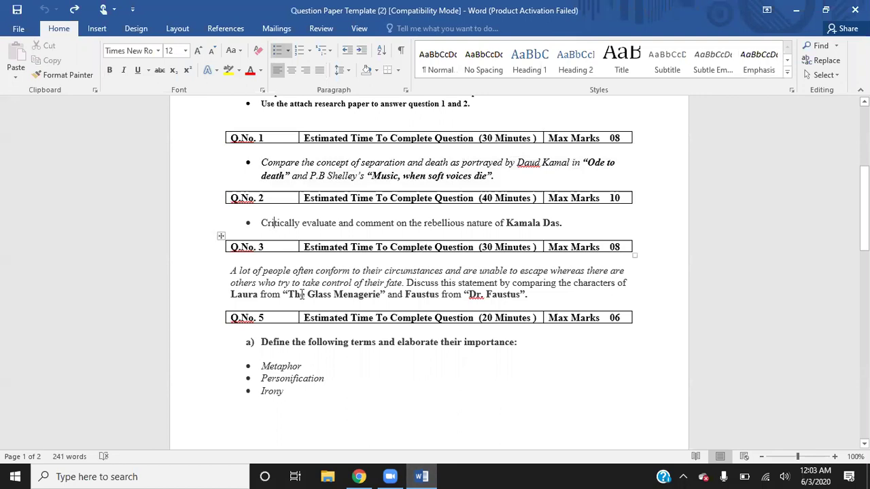
click(301, 282)
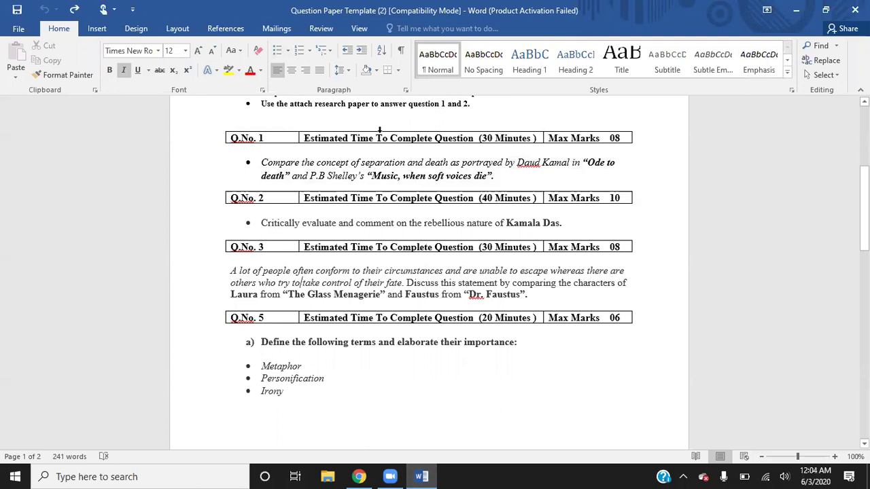
Open the Question 1 Turnitin assignment in Moodle and read its 8 marks, due date and instructions.
click(359, 476)
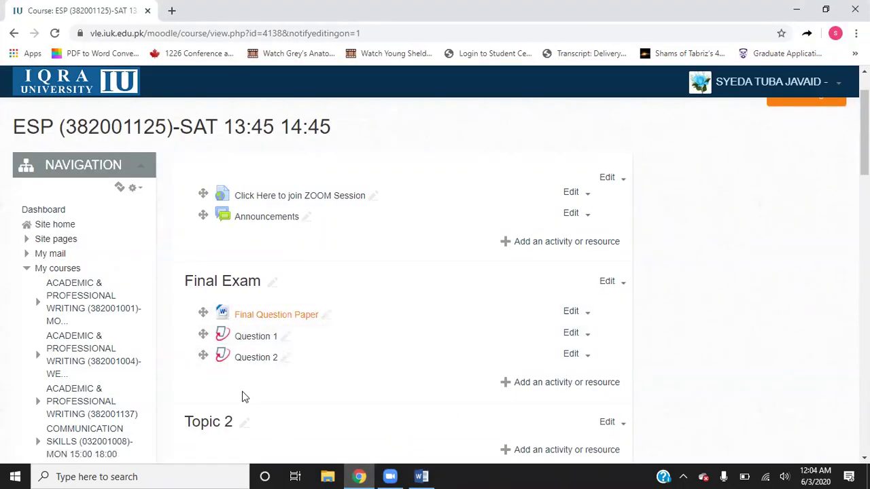
click(248, 340)
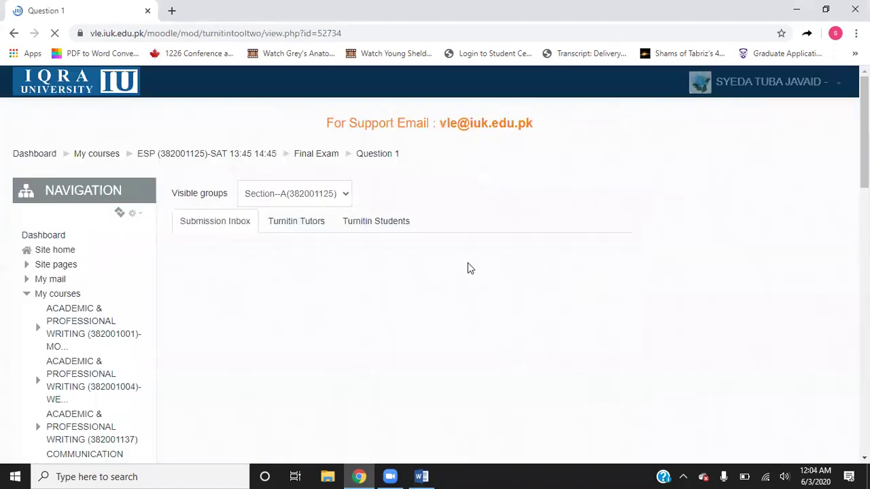
scroll(466, 267, down, 2)
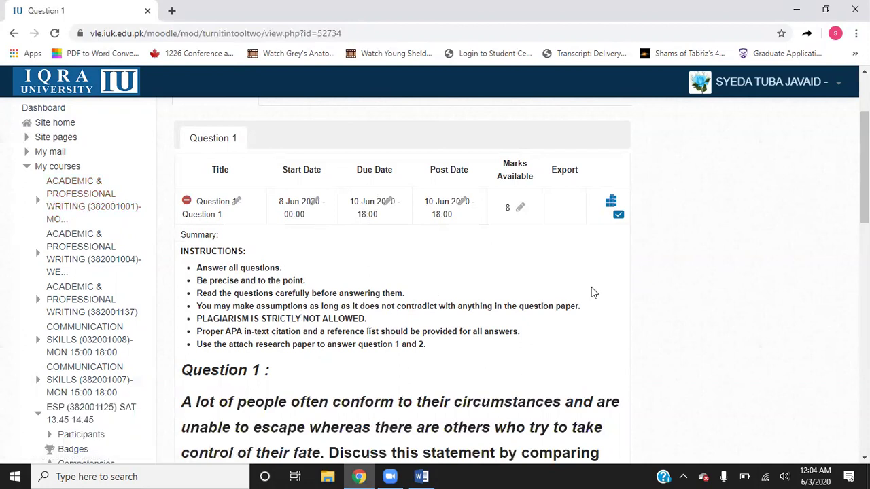
scroll(476, 372, down, 1)
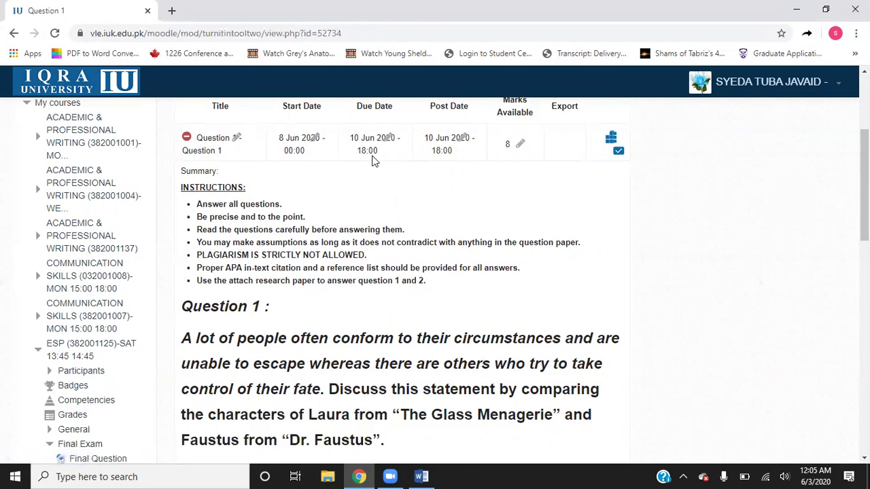
scroll(394, 191, up, 1)
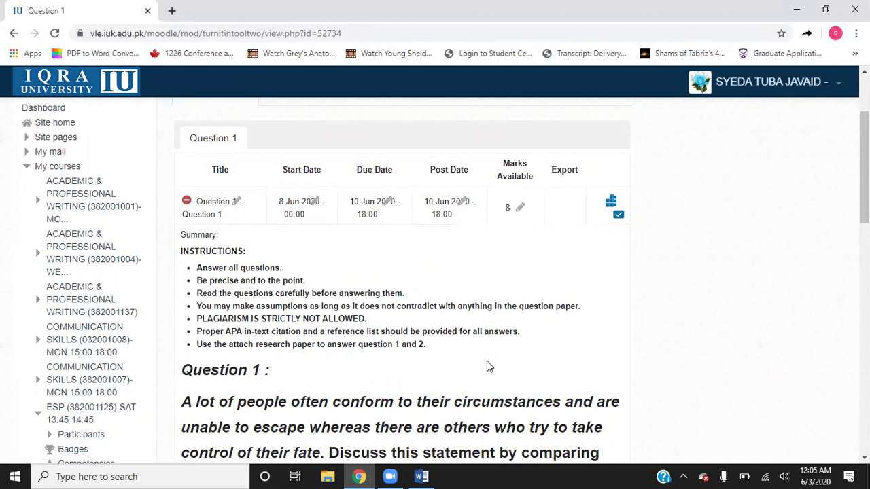
scroll(486, 367, down, 1)
scroll(403, 314, up, 1)
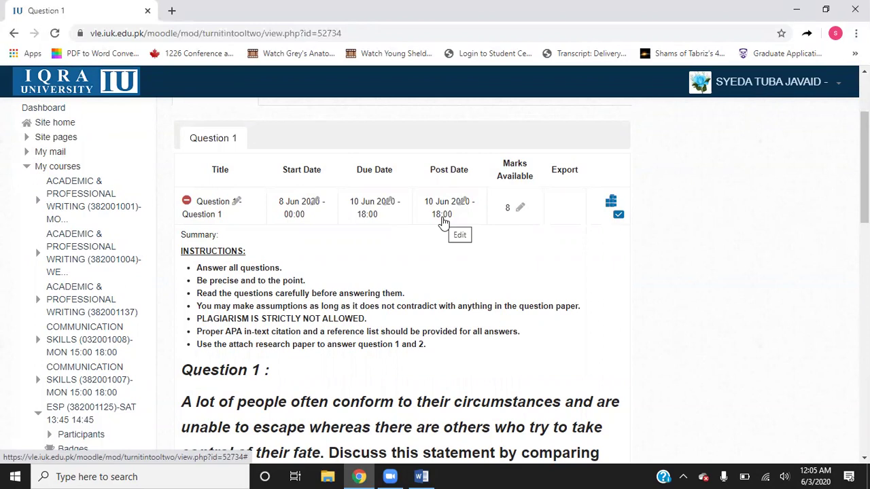
scroll(491, 331, down, 2)
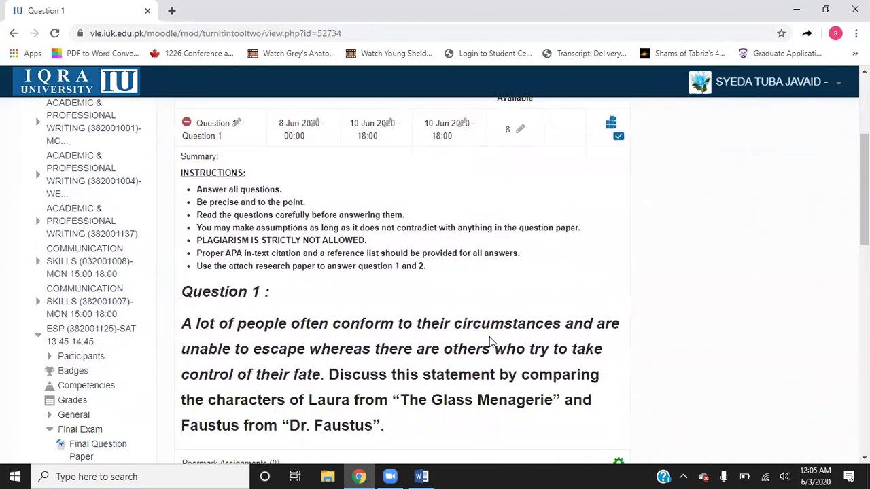
scroll(489, 337, up, 2)
scroll(489, 336, up, 2)
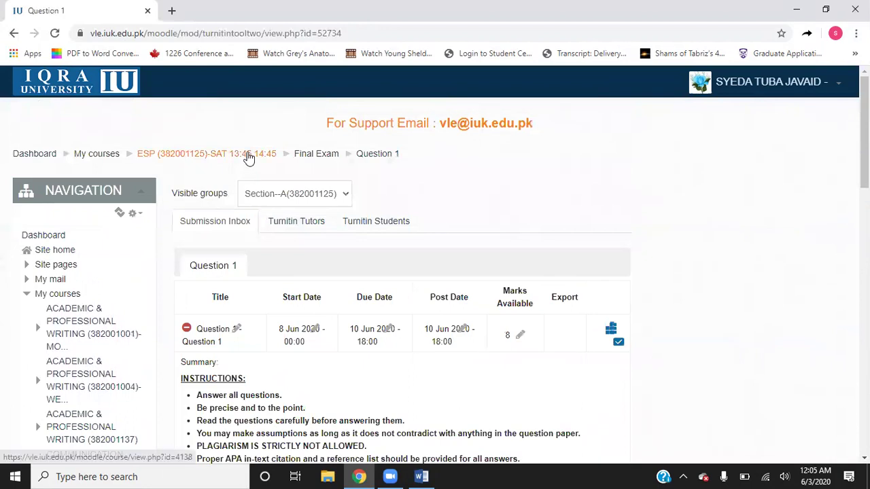
Leave Question 1 for the ESP course page and briefly check the Word question paper.
click(248, 159)
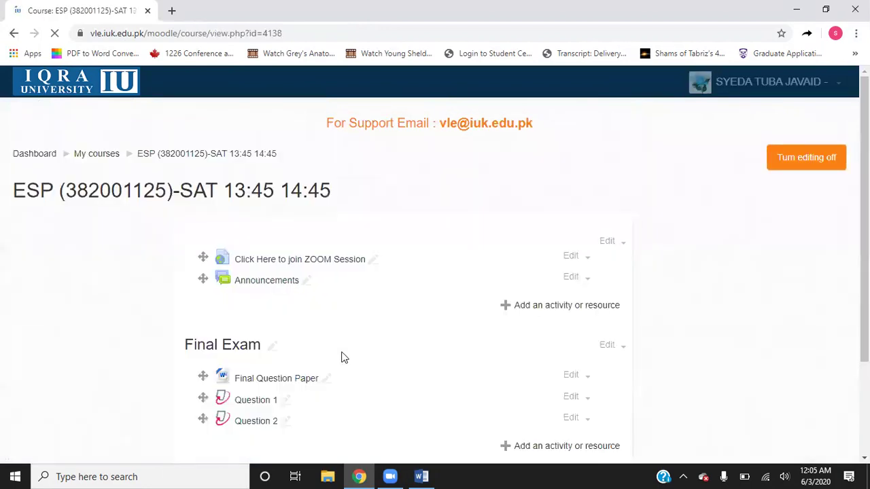
click(421, 476)
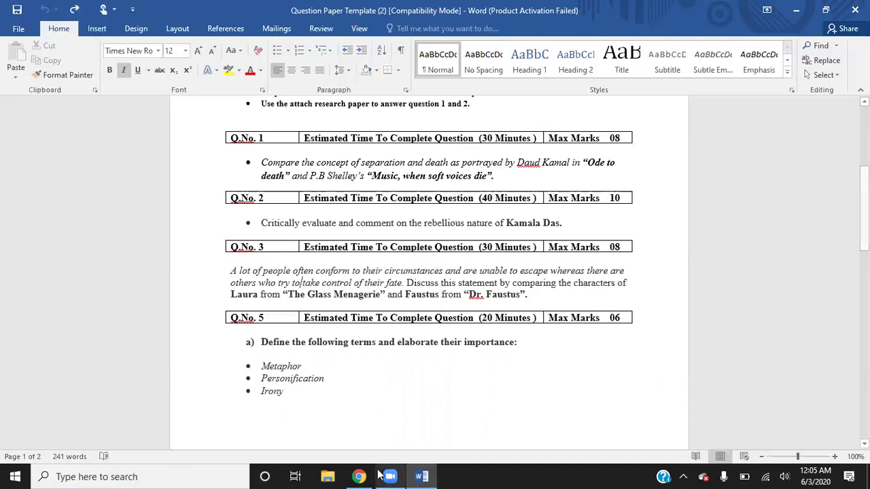
click(358, 476)
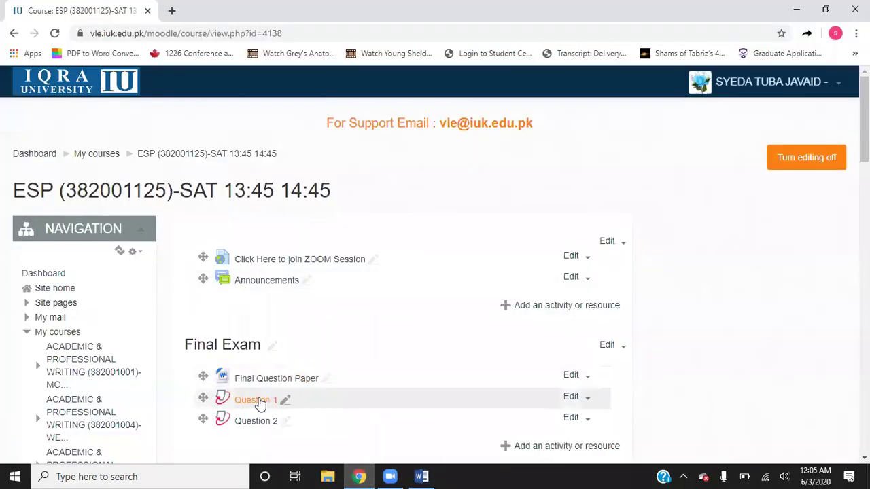
Reopen the Question 1 assignment, review its page, and head back to the ESP course page.
click(253, 401)
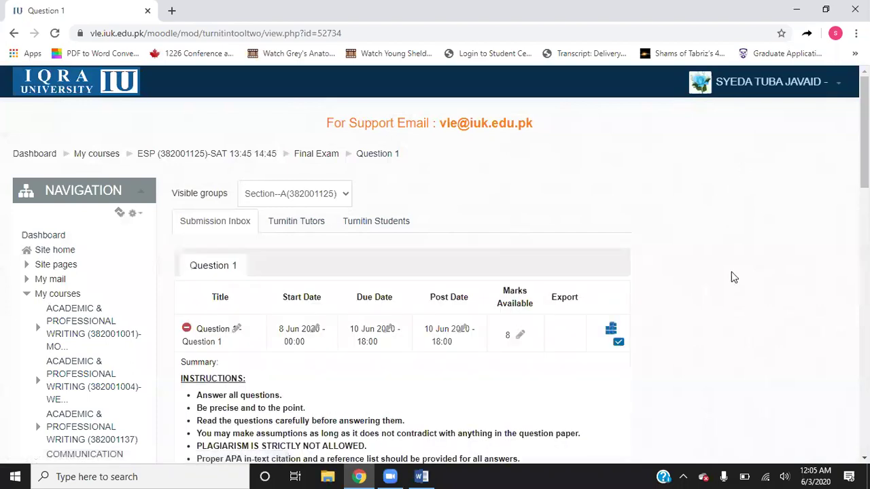
scroll(732, 276, down, 2)
scroll(543, 305, down, 1)
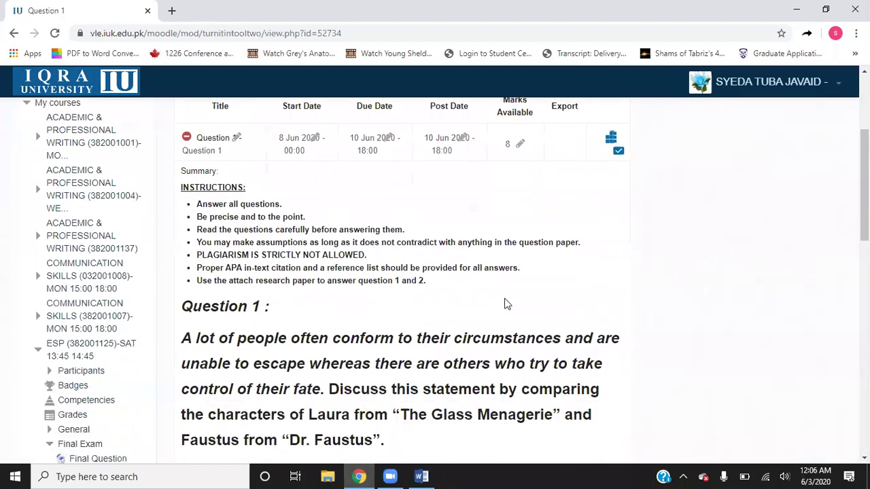
scroll(442, 272, up, 3)
click(243, 156)
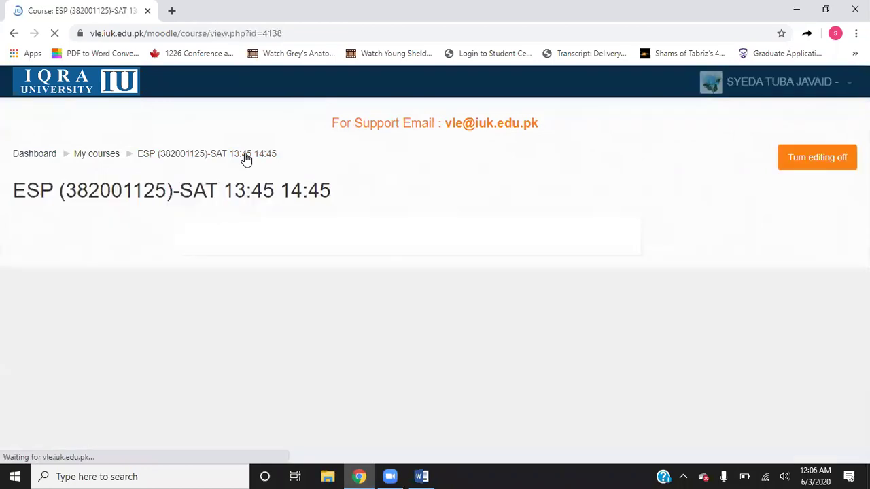